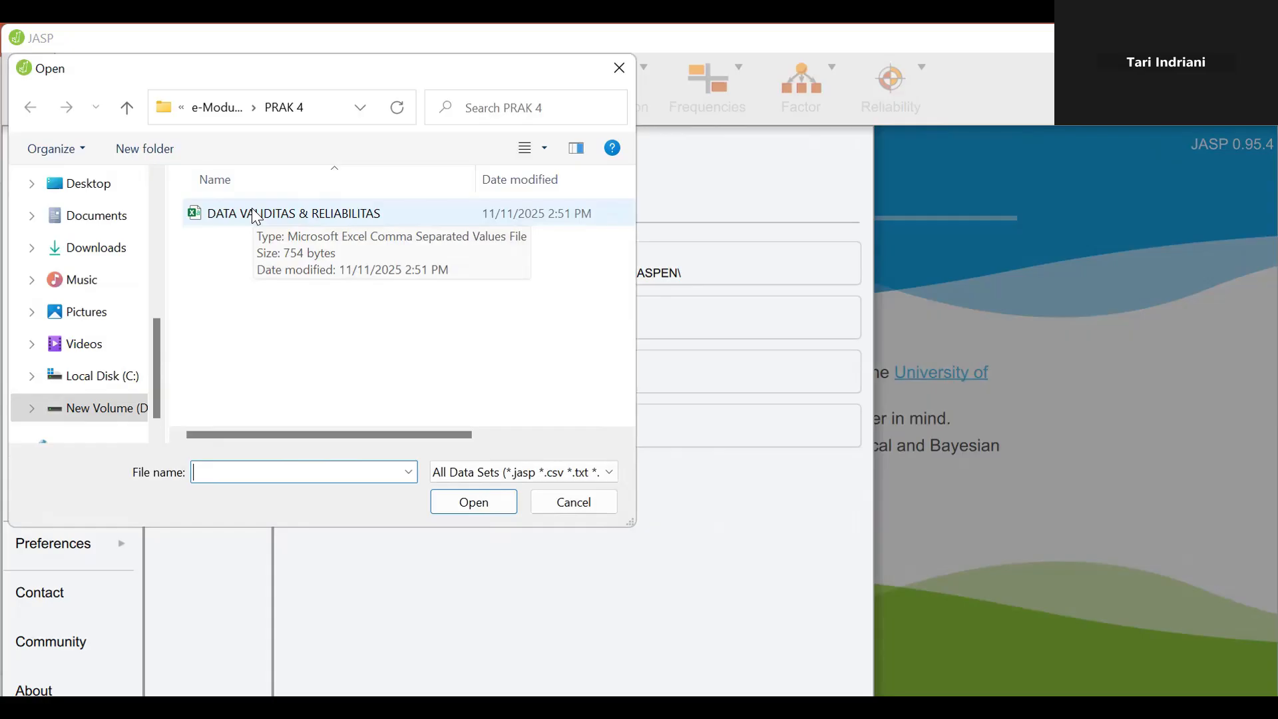
Open the DATA VALIDITAS & RELIABILITAS CSV file from the PRAK 4 folder and look through its rows
click(256, 215)
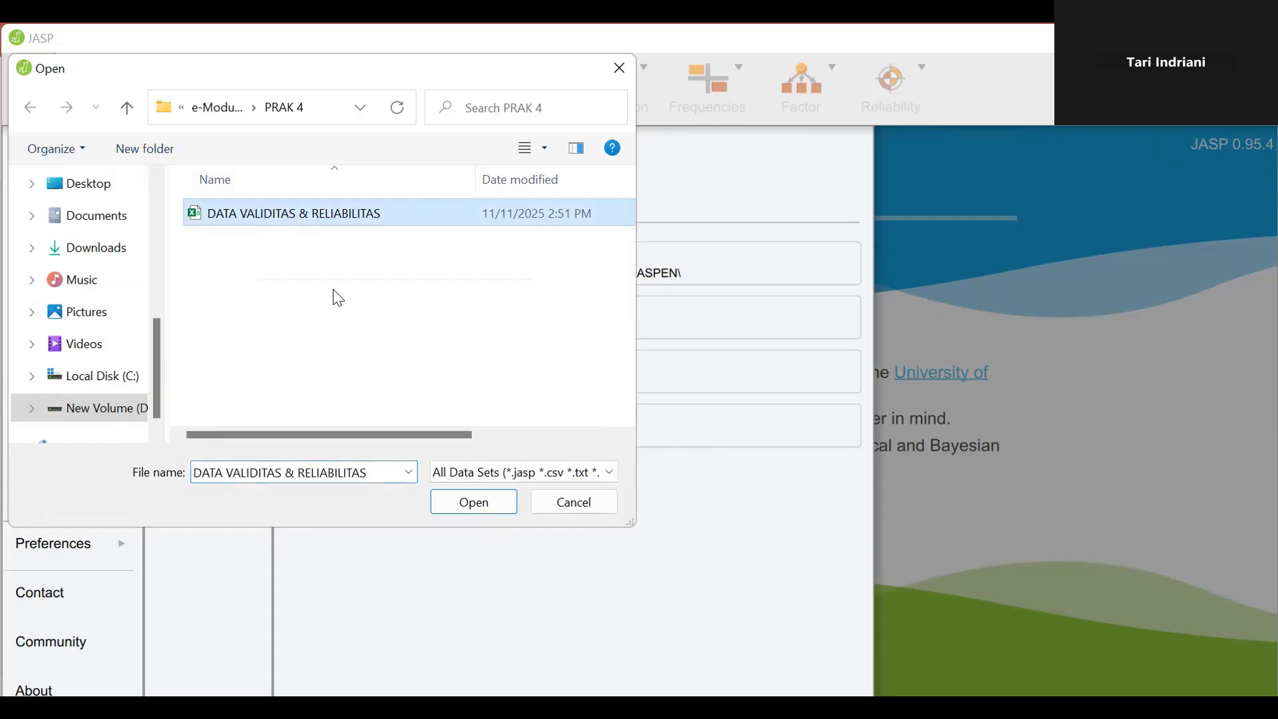
click(477, 508)
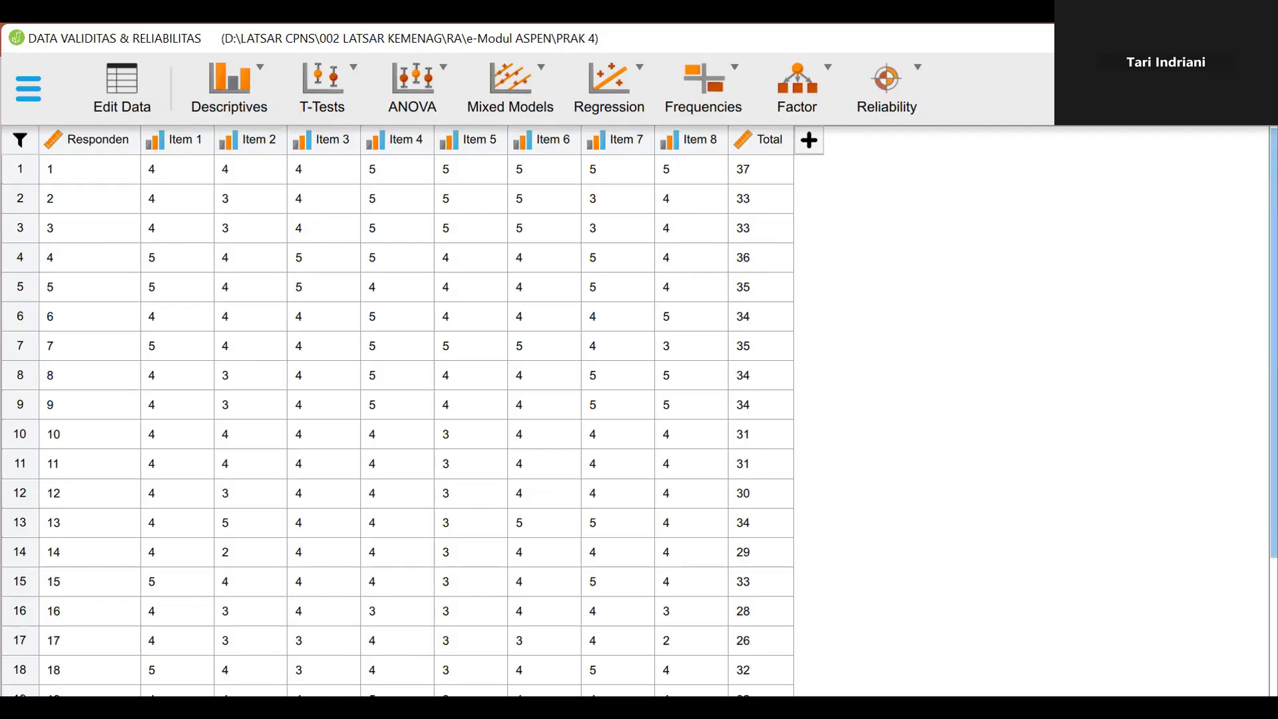
scroll(399, 412, down, 5)
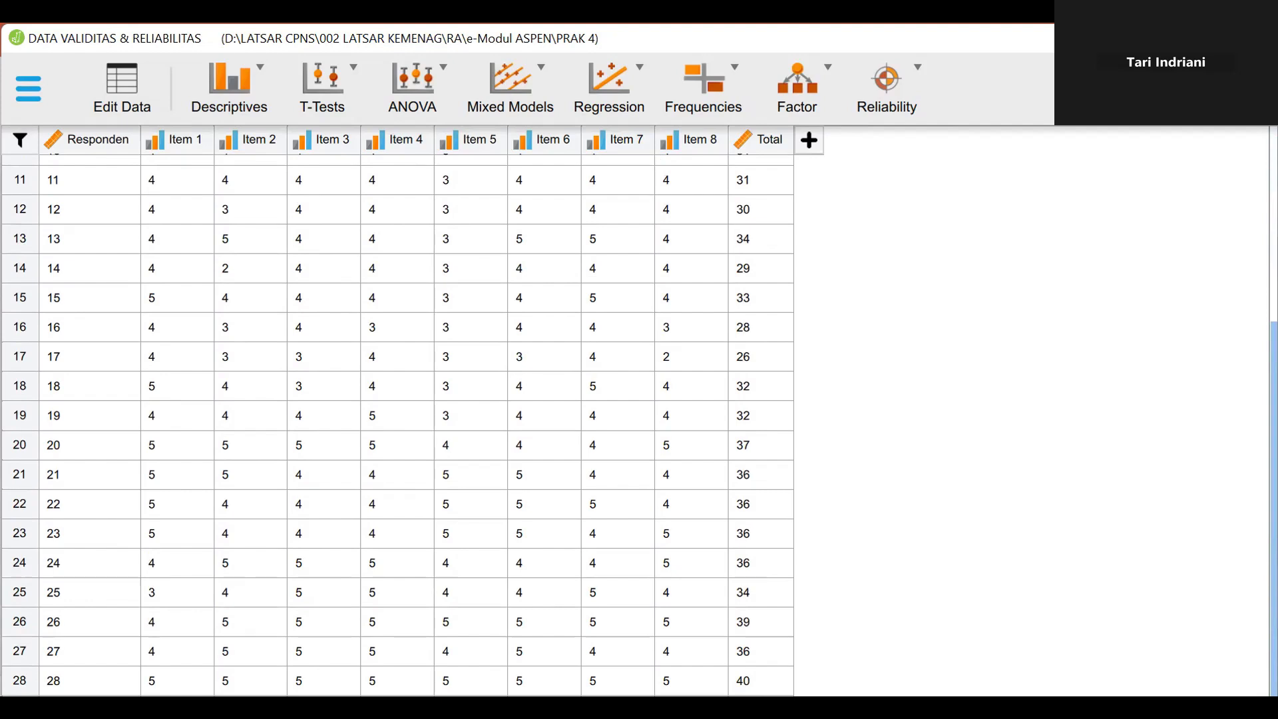
scroll(399, 413, up, 5)
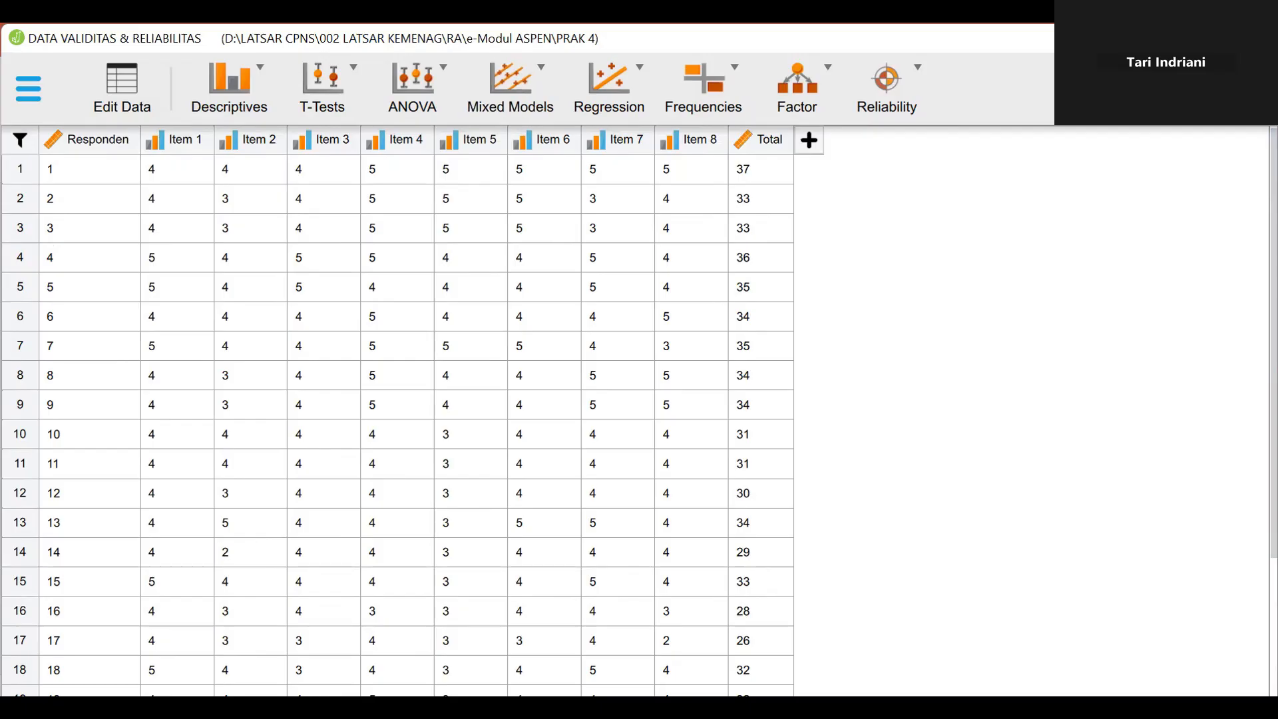
Create a classical Correlation analysis with Item 1 through Item 8 and Total as variables, with the pairwise display turned off
click(610, 87)
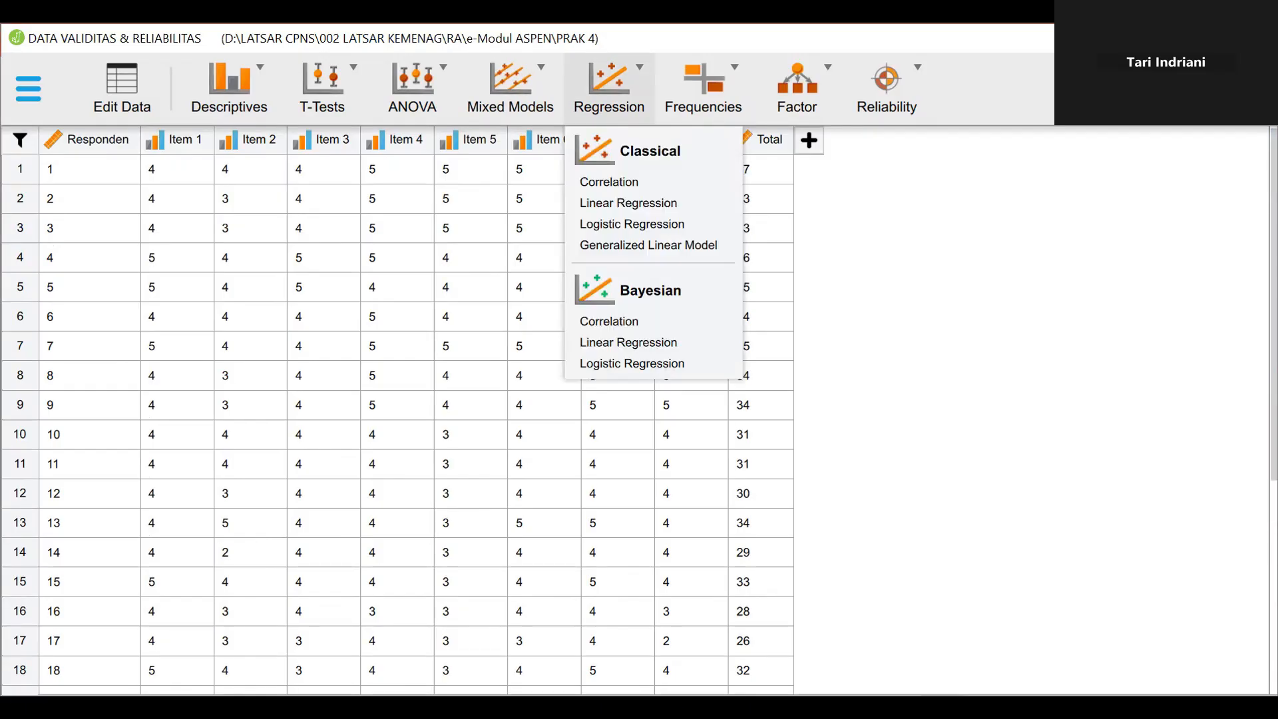
click(620, 185)
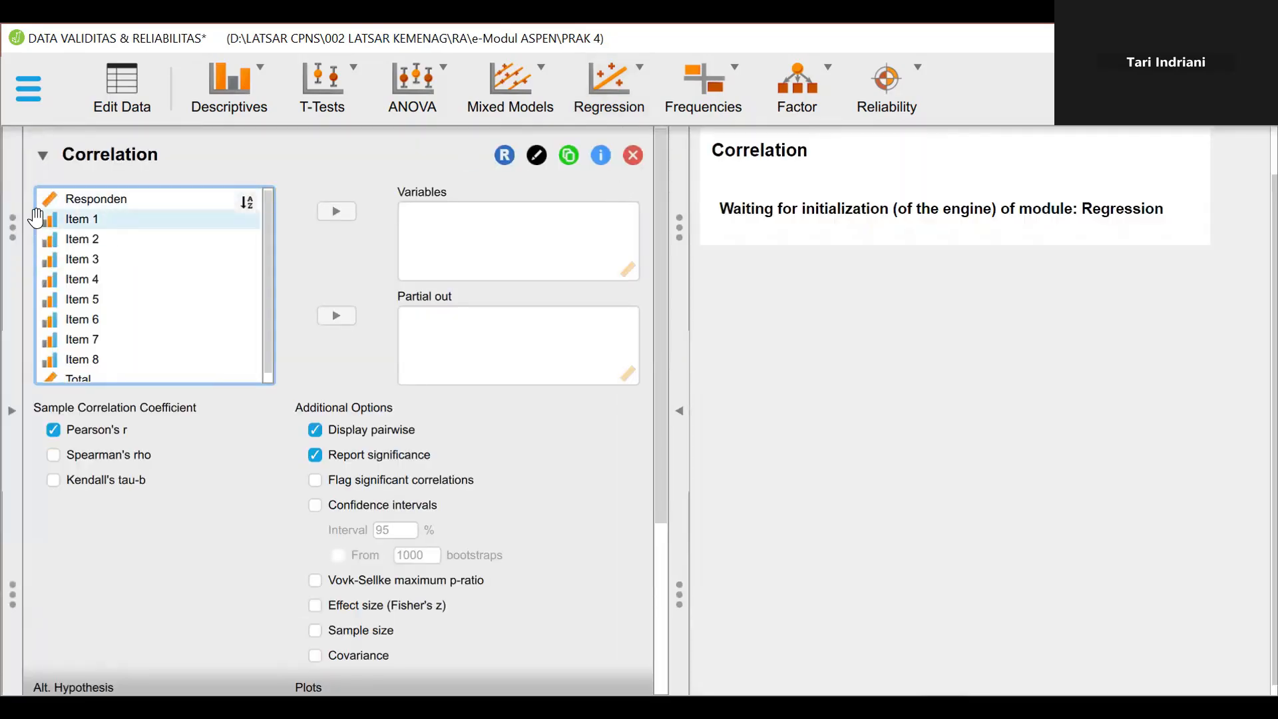
click(86, 219)
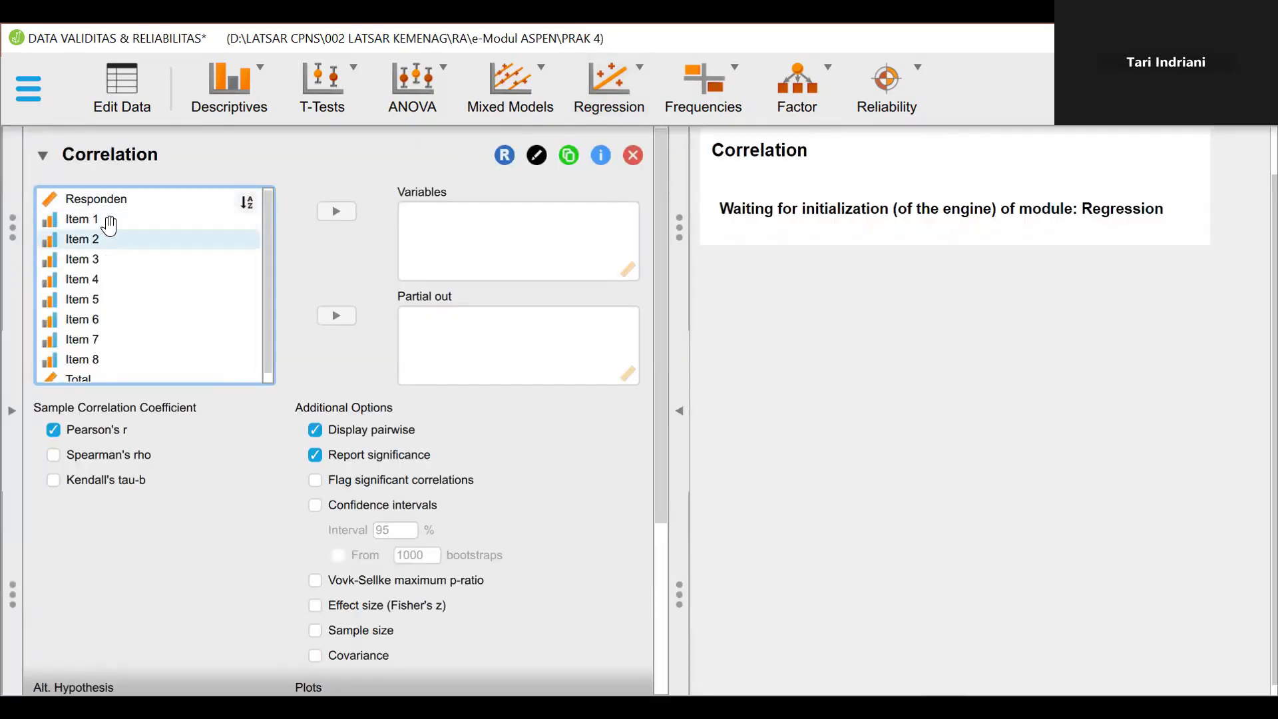
key(ctrl+a)
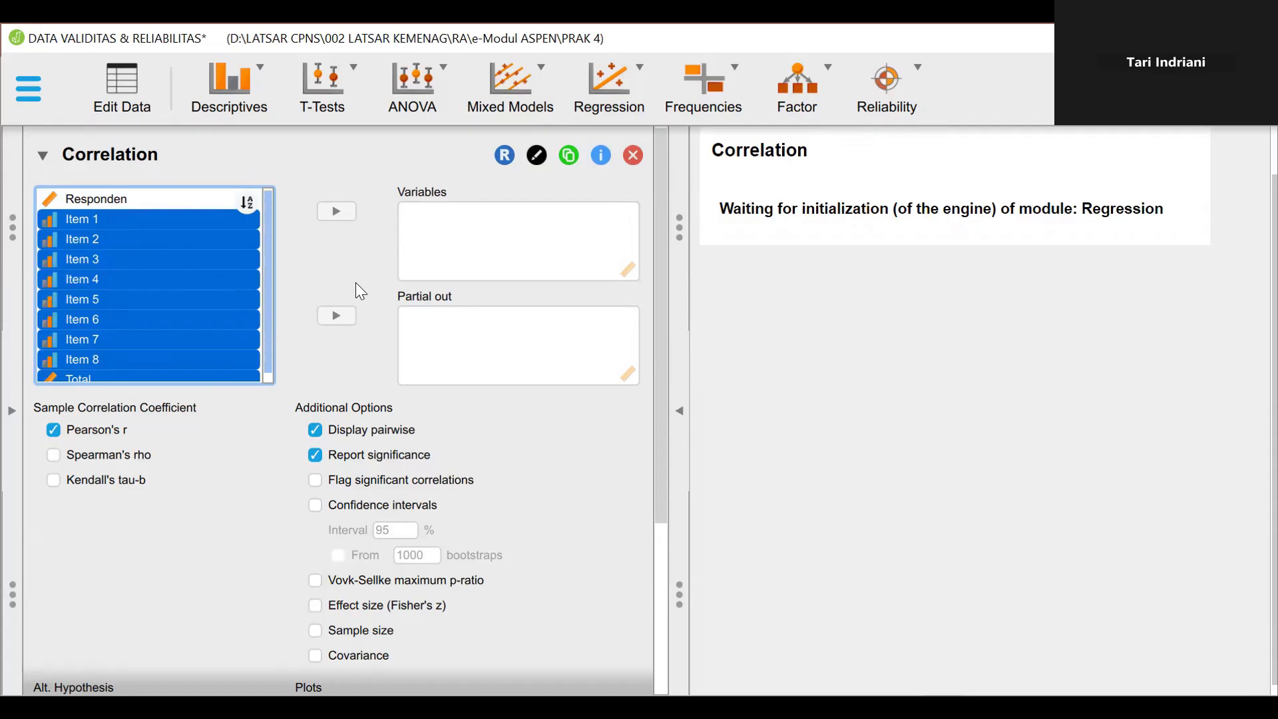
click(338, 213)
click(339, 213)
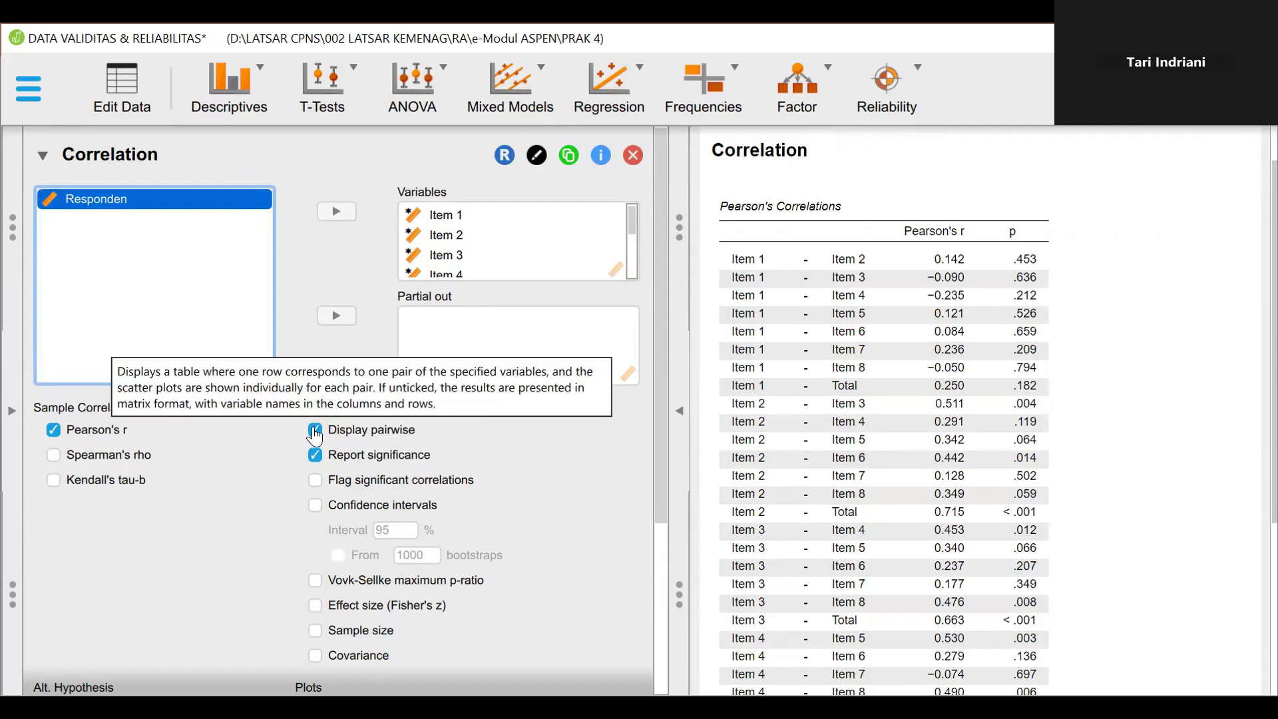
click(316, 431)
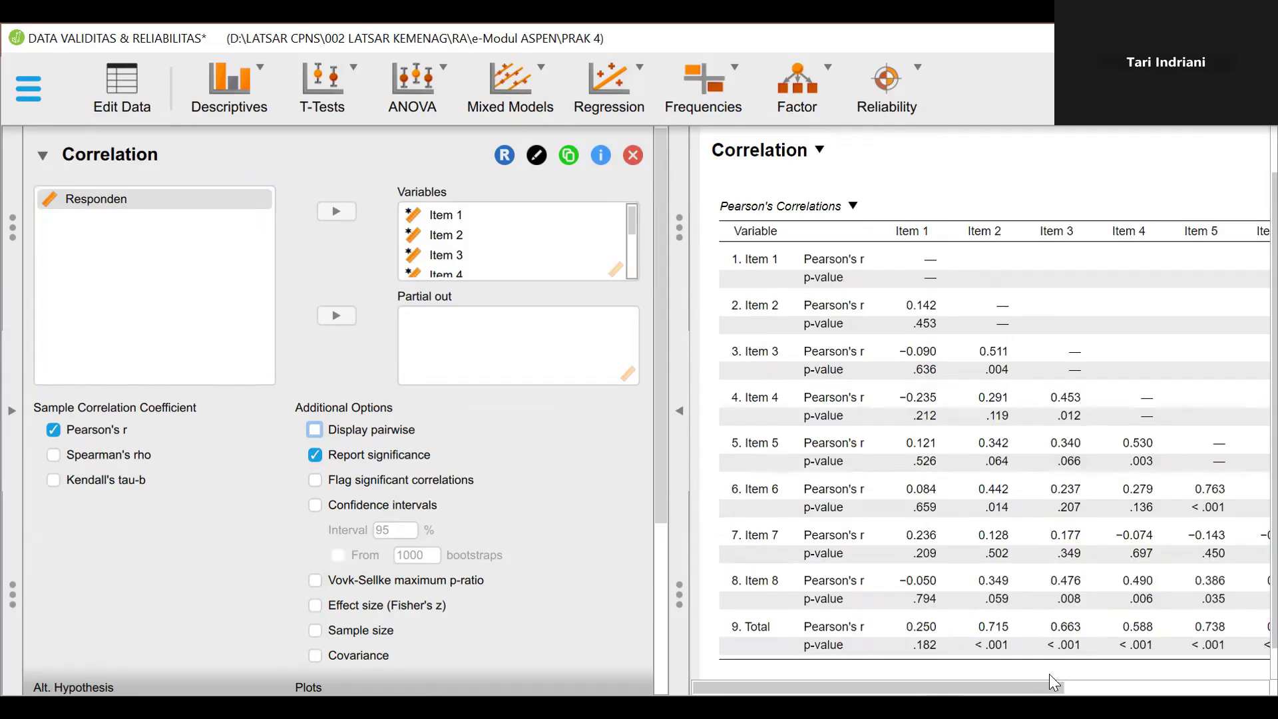
Examine Pearson's r and the p-value of each item against Total across the full correlation matrix
mouse_move(973, 686)
mouse_down()
mouse_move(994, 686)
mouse_move(975, 683)
mouse_up()
drag(919, 685, 918, 686)
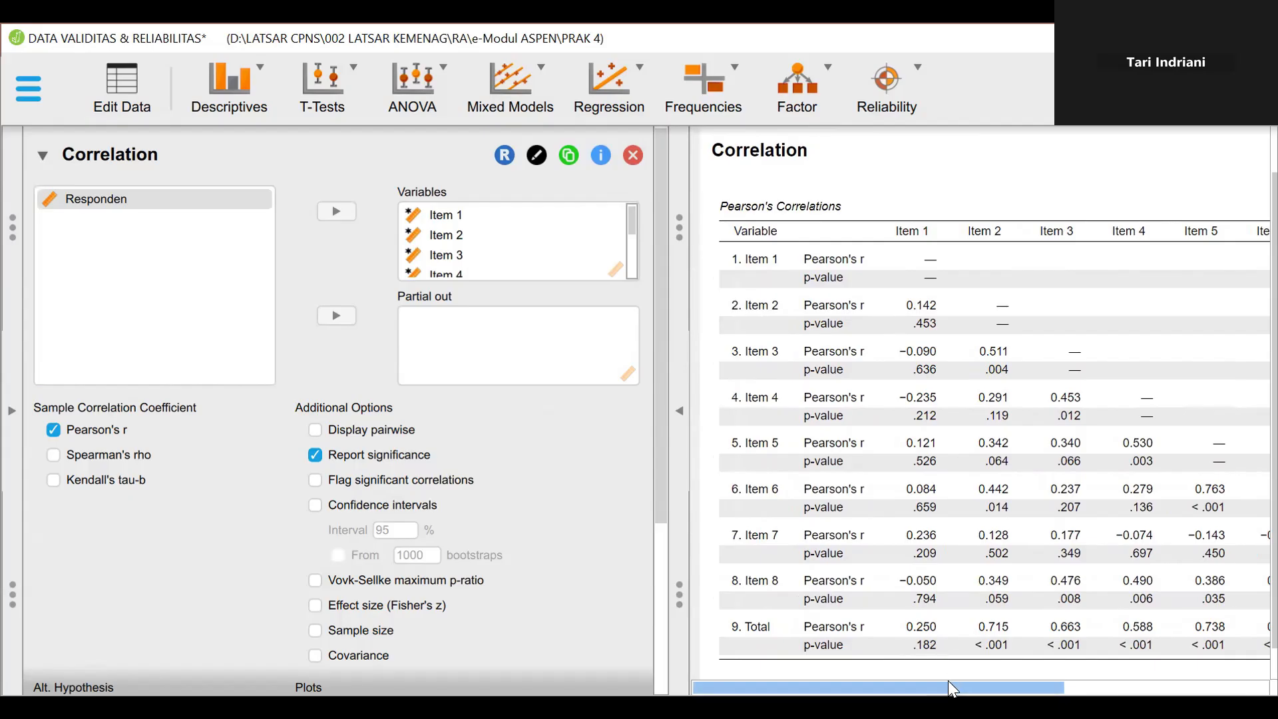
drag(952, 689, 1077, 686)
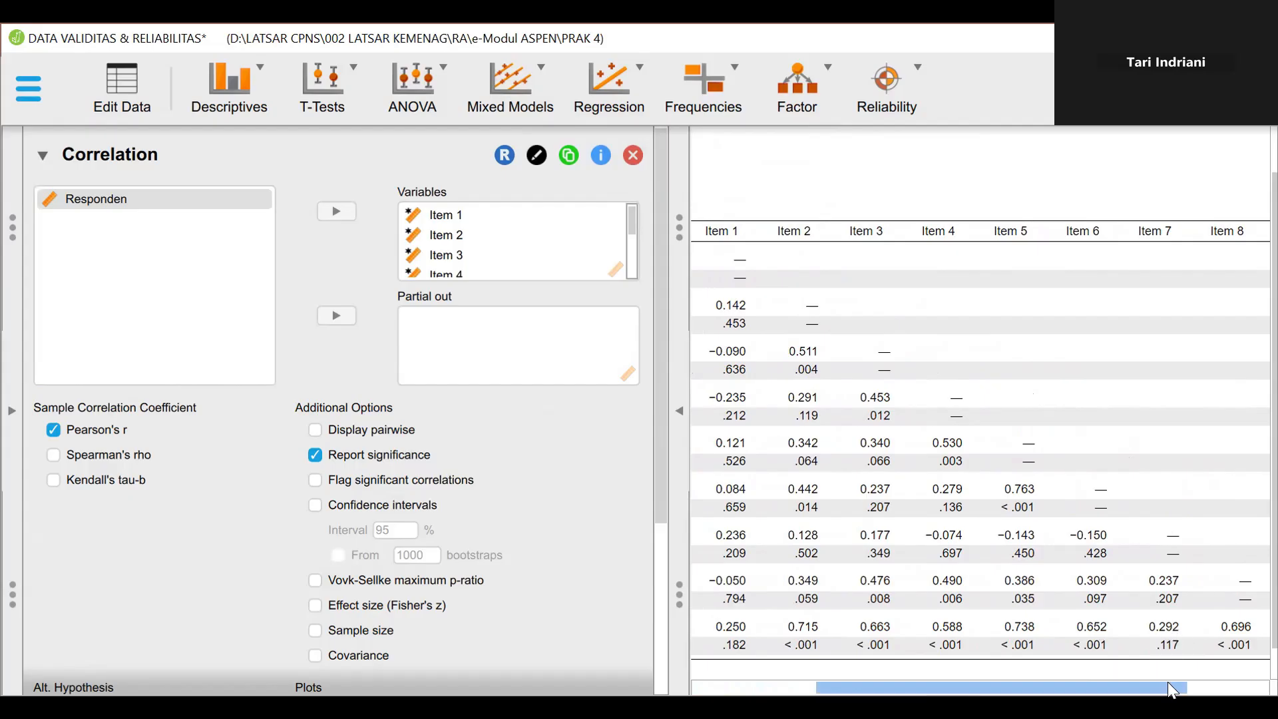
scroll(1169, 684, right, 3)
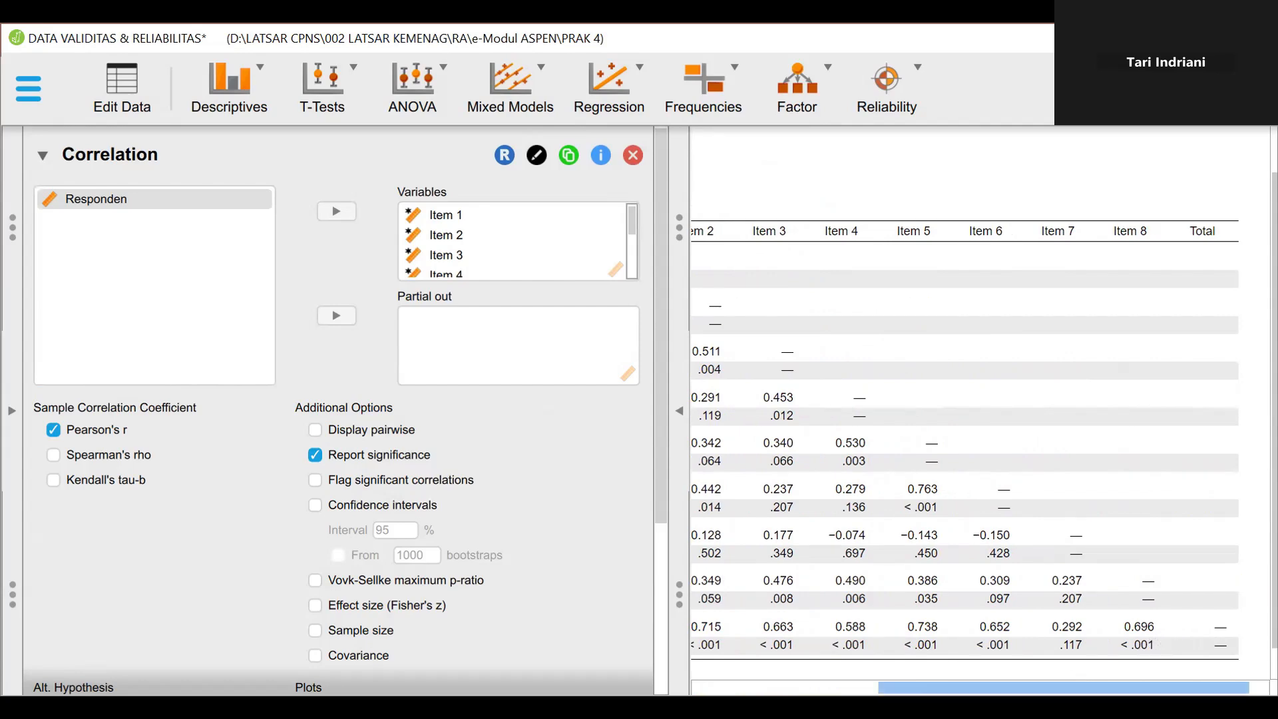
scroll(999, 685, left, 2)
drag(997, 682, 912, 683)
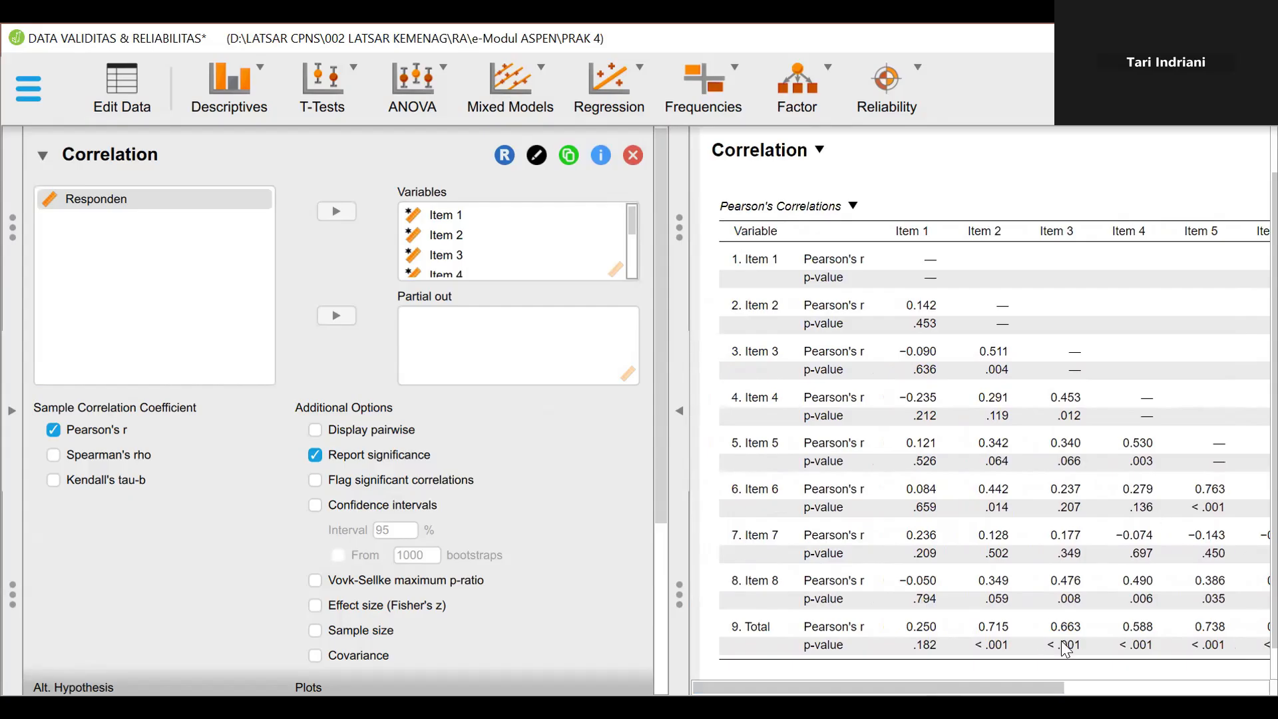
drag(1001, 684, 1145, 691)
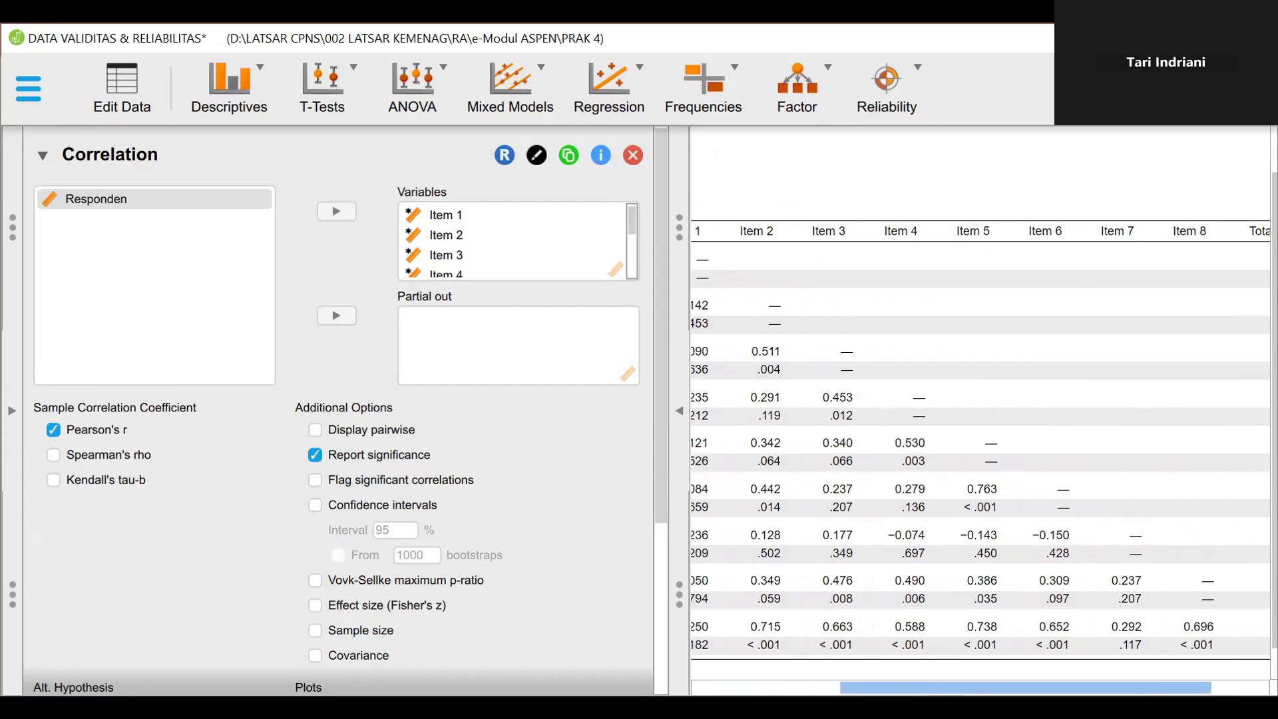
drag(1026, 687, 879, 688)
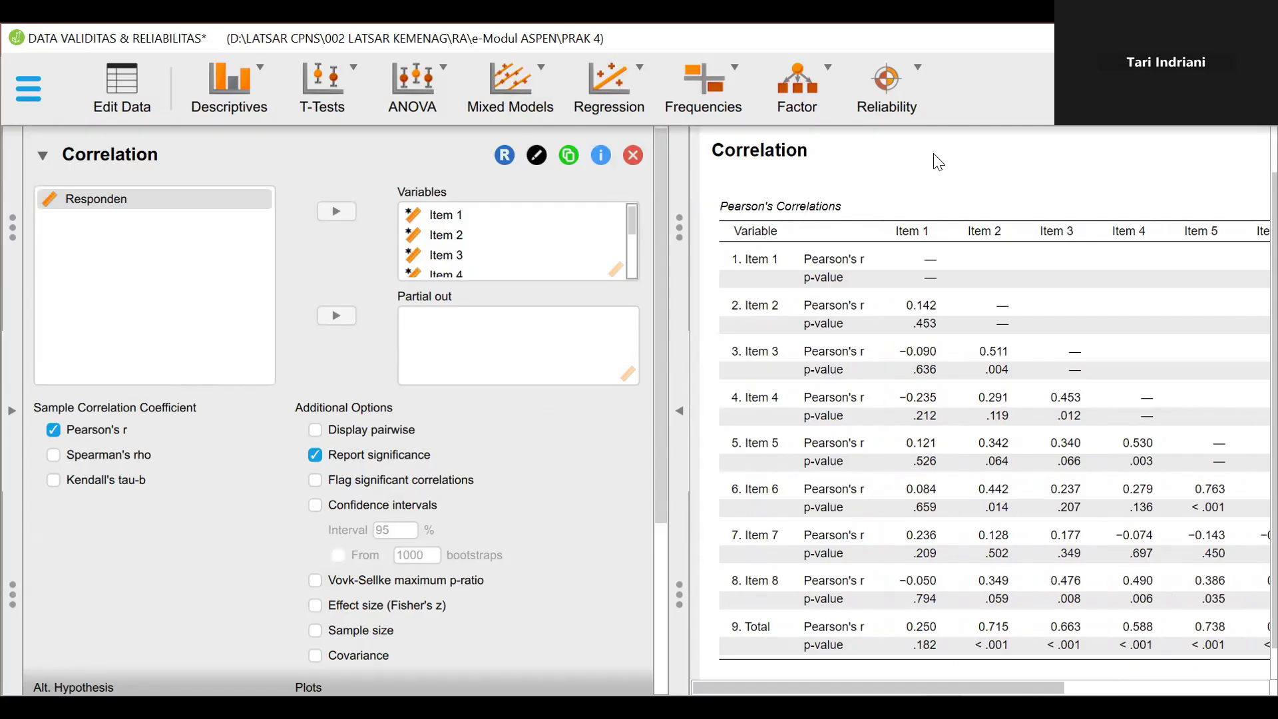
Add a classical Unidimensional Reliability analysis with Item 1 through Item 8 as variables, leaving out Responden and Total
click(919, 72)
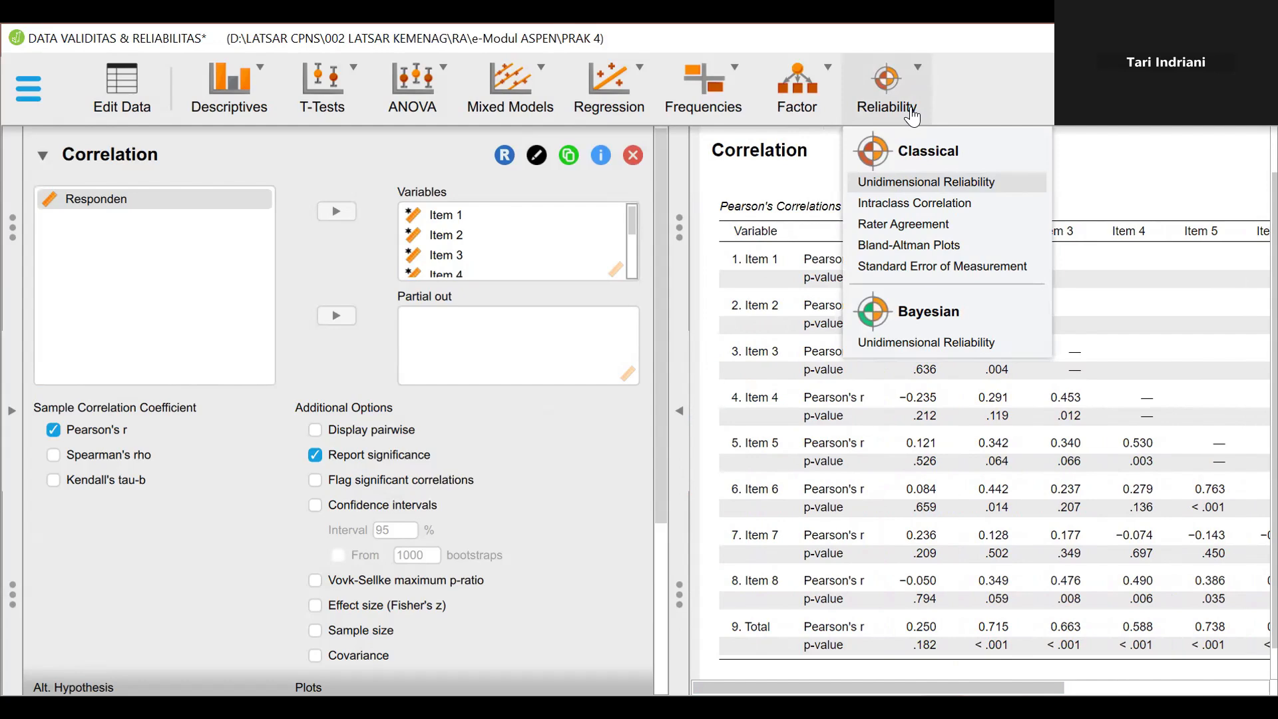
click(925, 182)
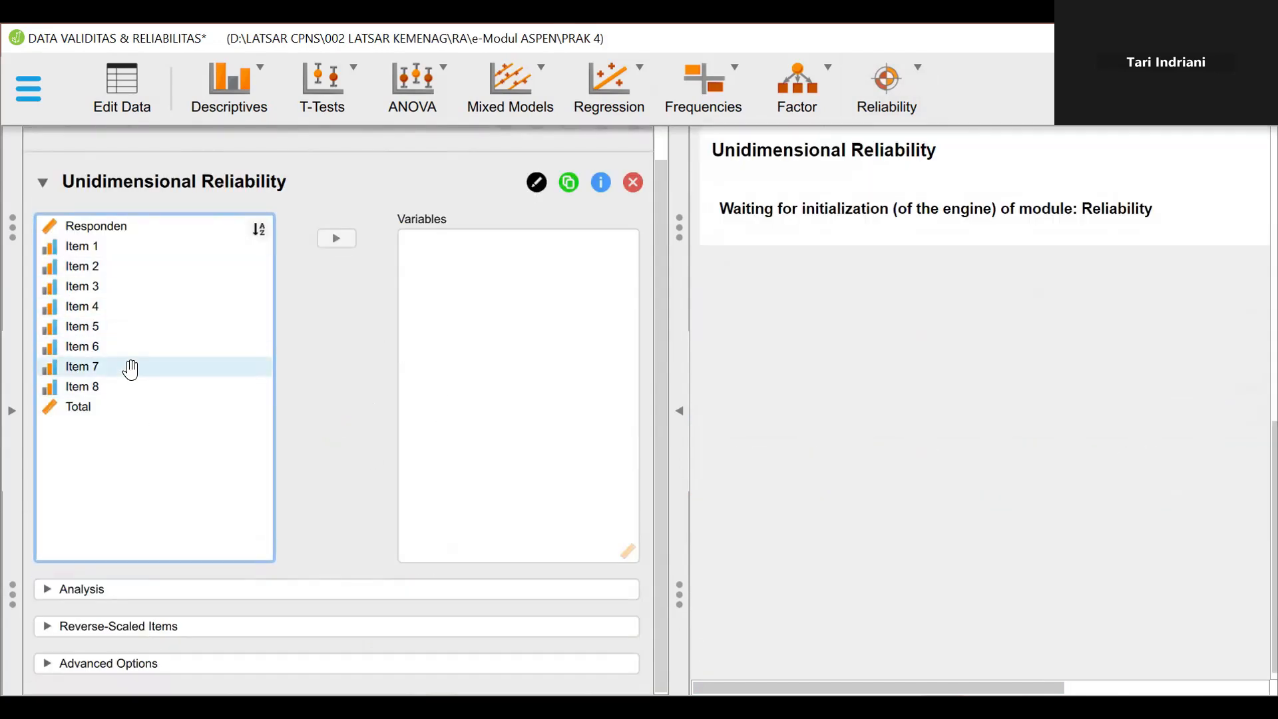
key(ctrl+a)
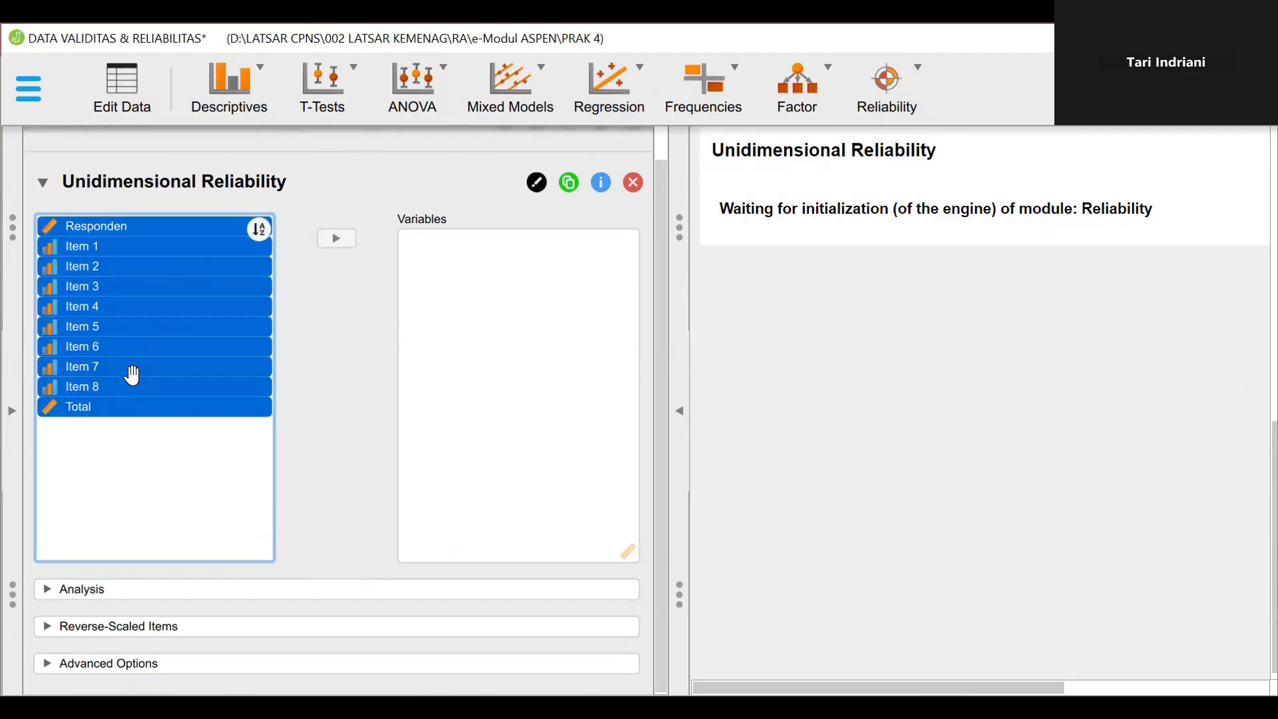
ctrl+click(91, 233)
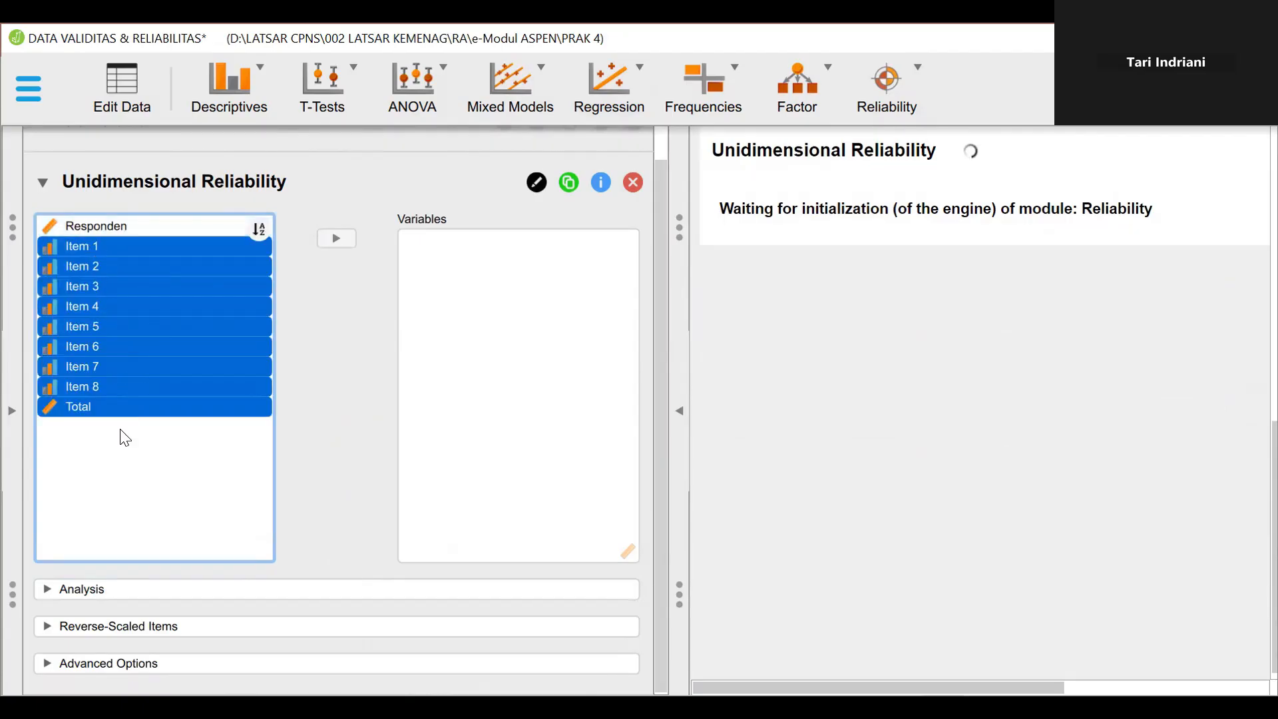
ctrl+click(79, 408)
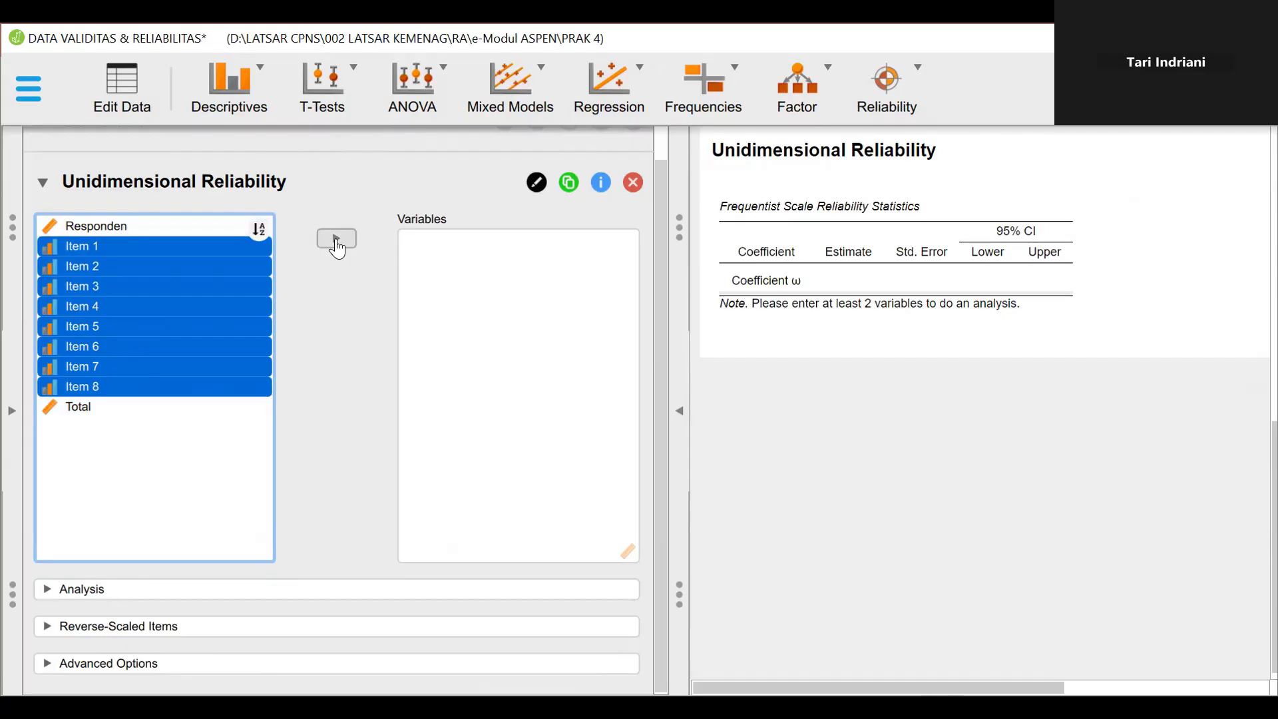
click(336, 241)
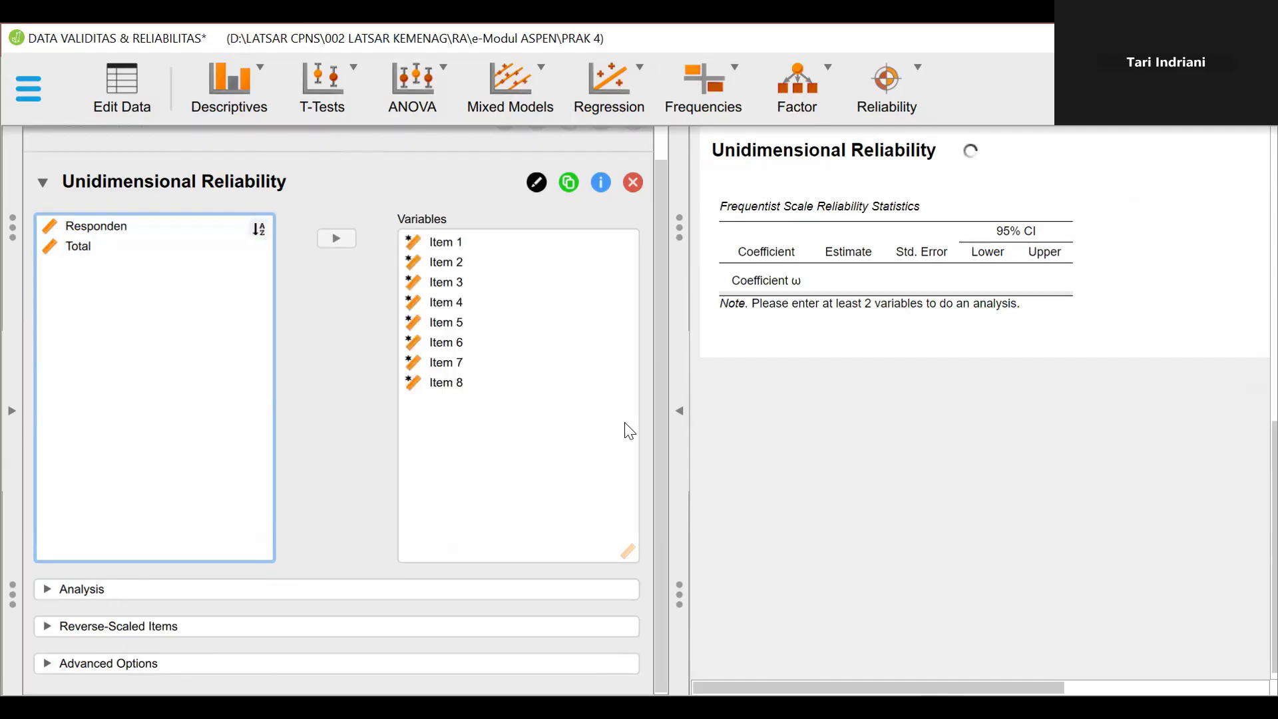
Set the reliability scale statistics to report Coefficient α instead of Coefficient ω
drag(658, 431, 634, 366)
scroll(633, 366, up, 2)
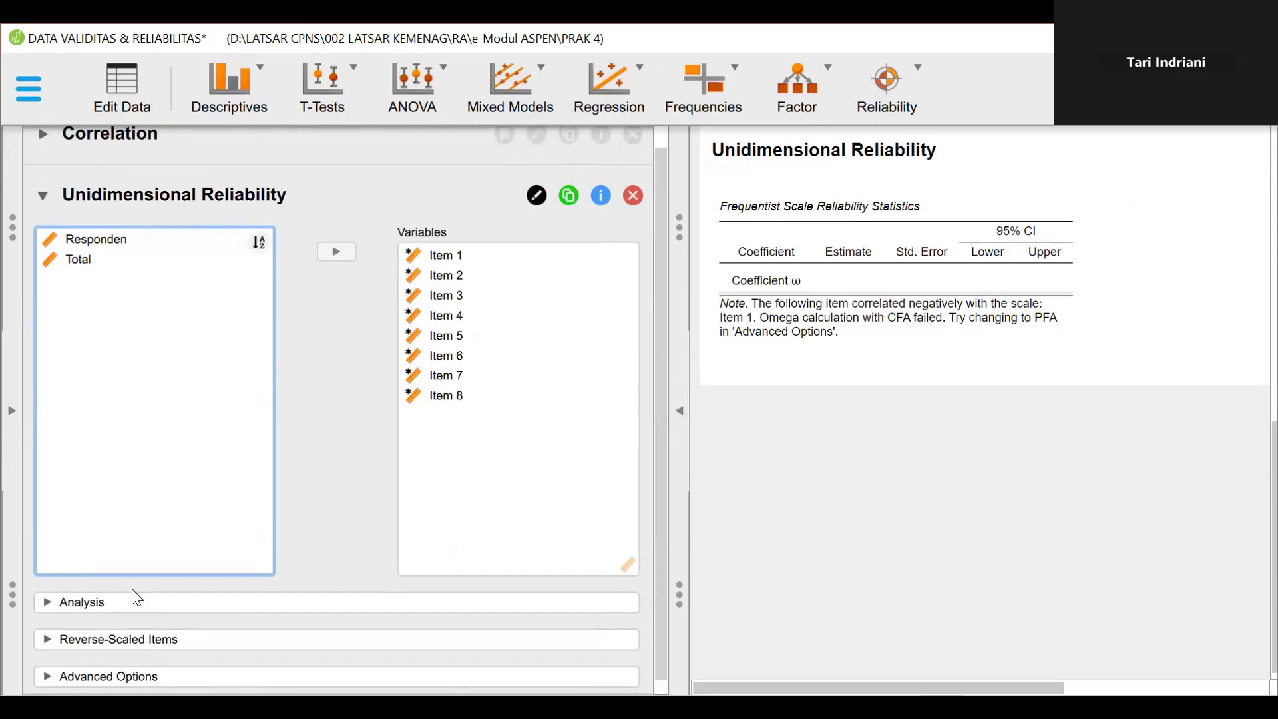
click(52, 606)
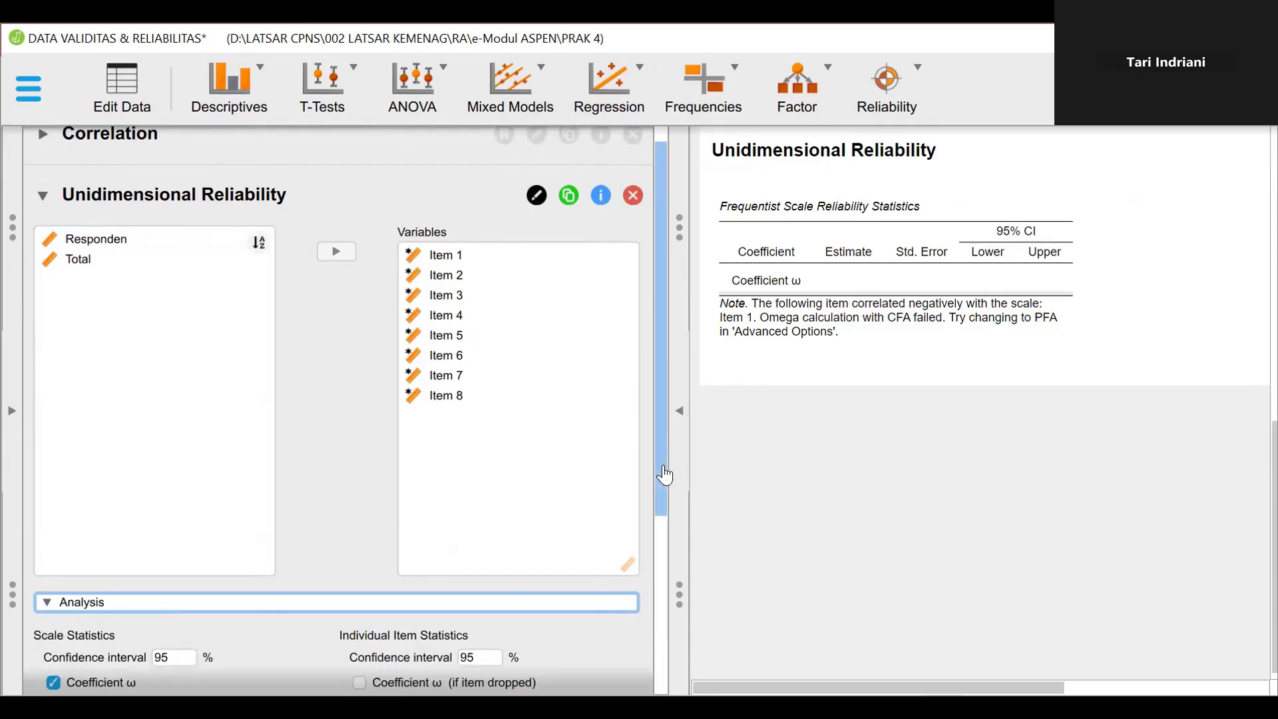
drag(662, 481, 656, 611)
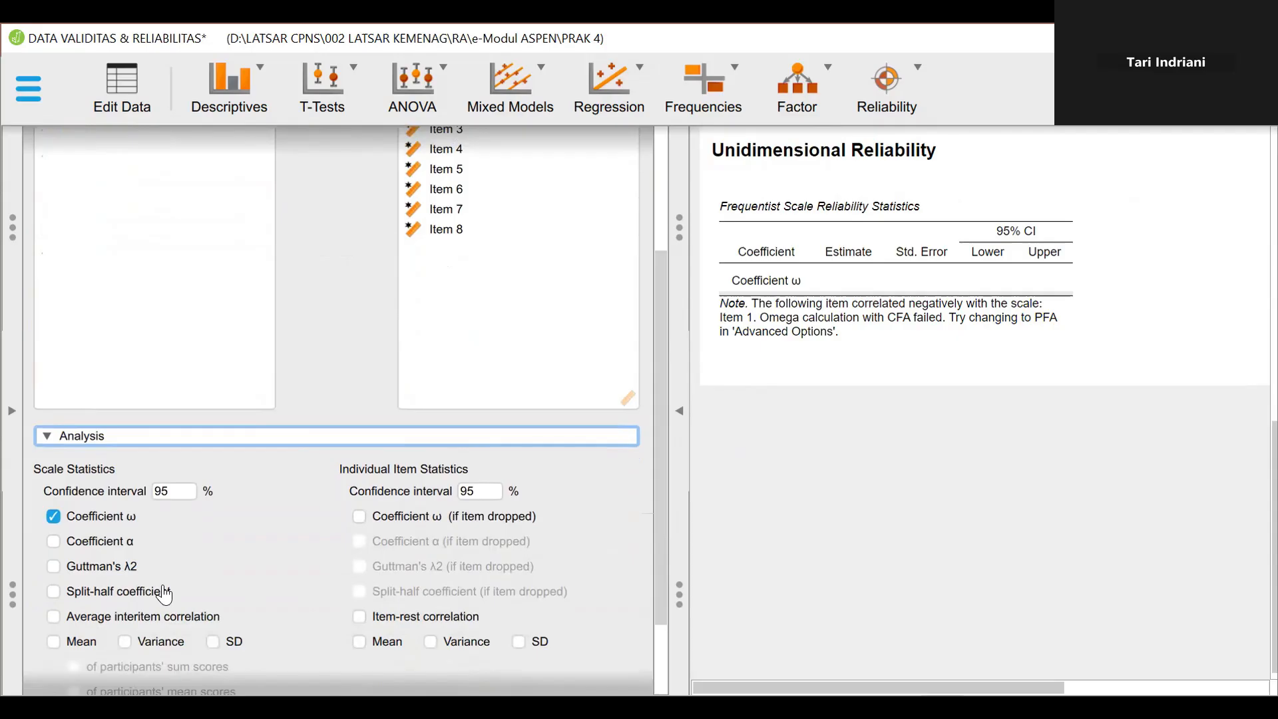
click(53, 542)
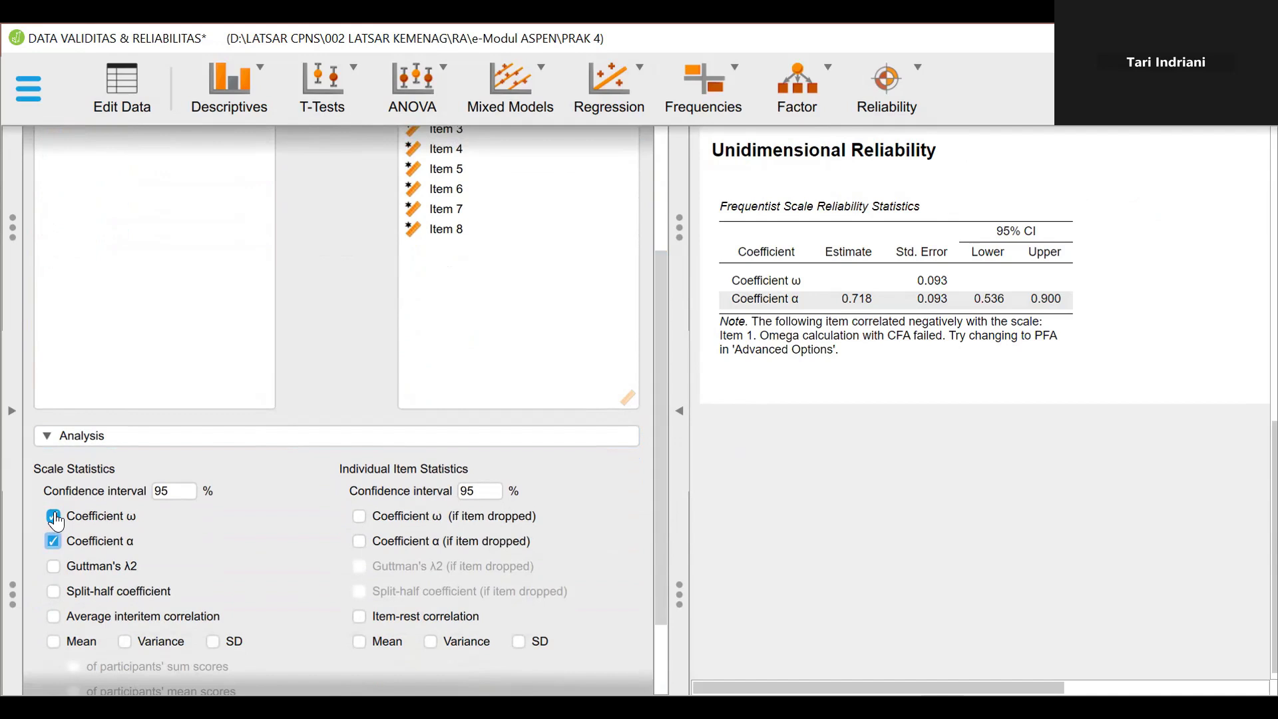
click(54, 517)
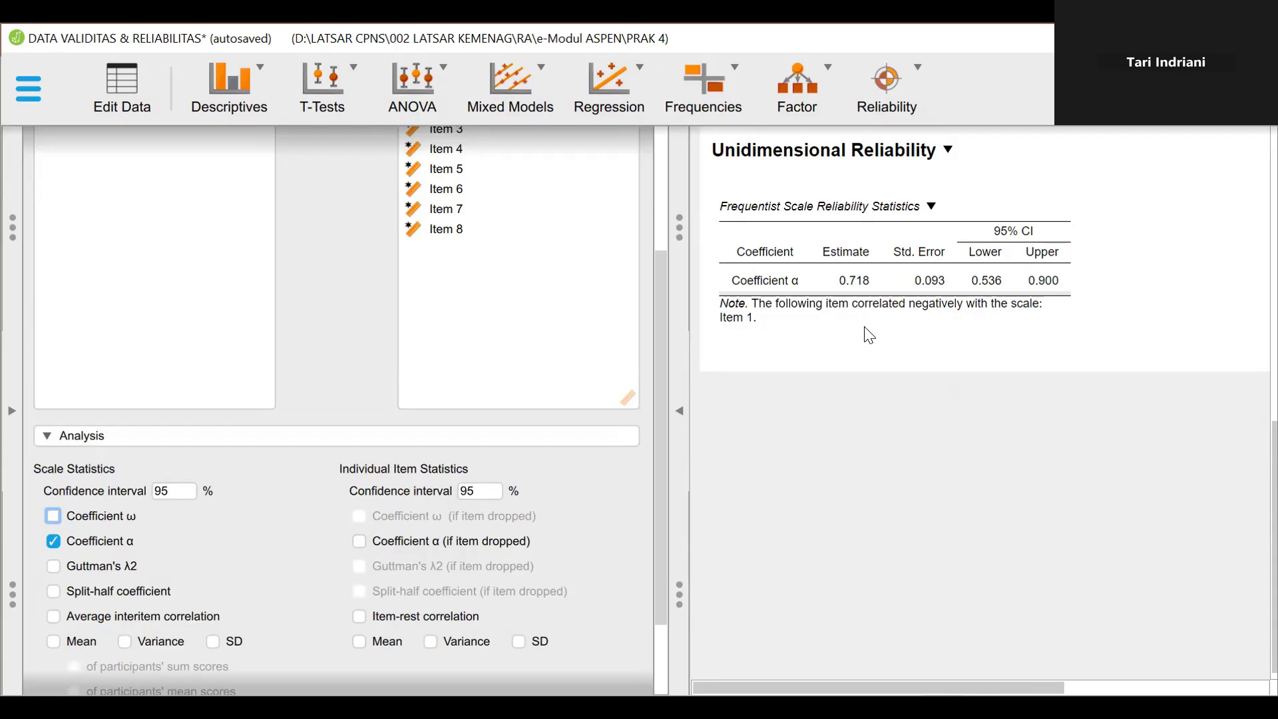
drag(657, 380, 659, 296)
scroll(1046, 461, up, 5)
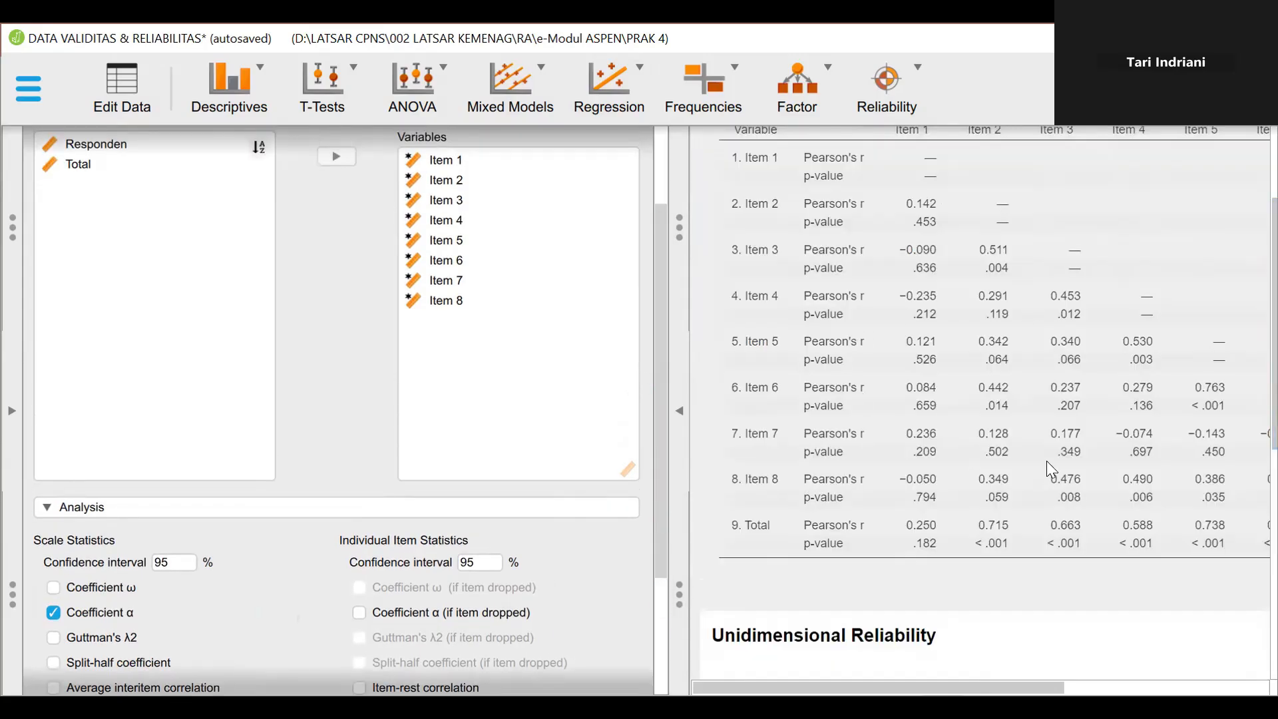